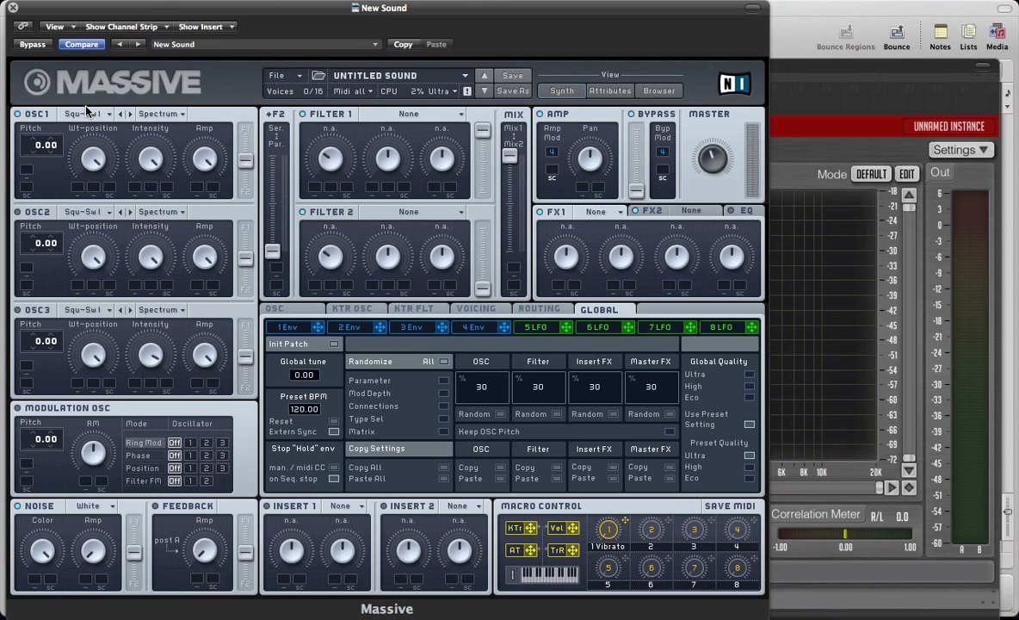
Step: Audition the Sin-Square, Multiplex and Guitar Pulse wavetables one after another on oscillator 1
left_click(86, 109)
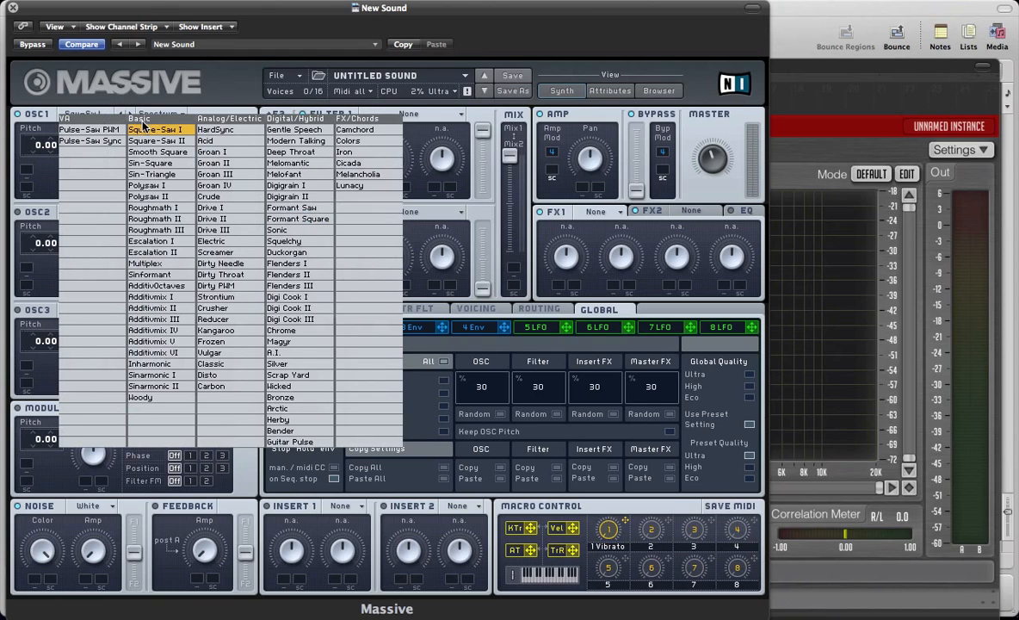
left_click(153, 163)
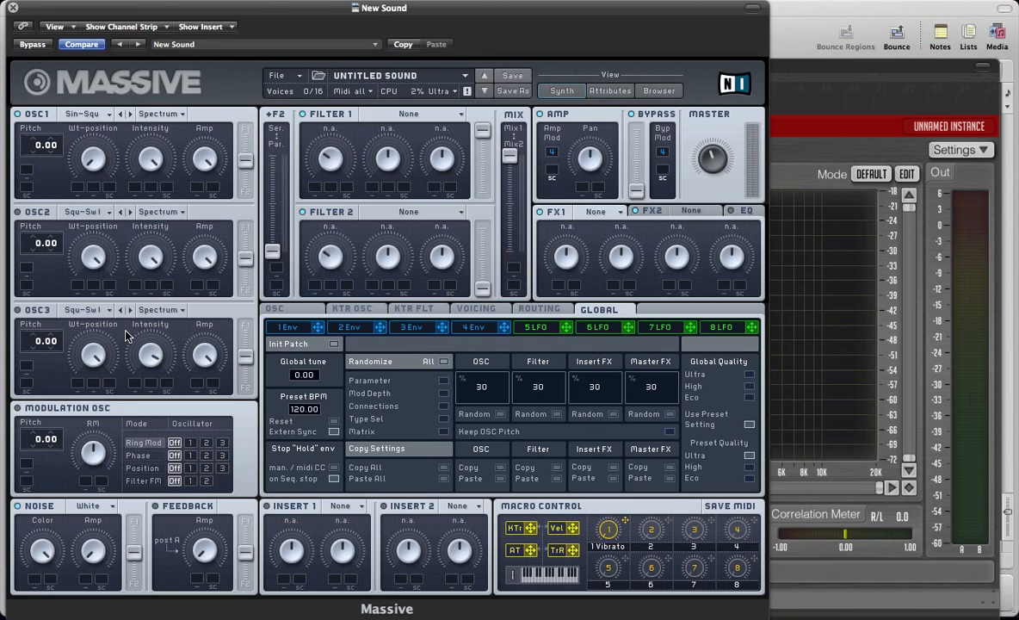
left_click(82, 115)
left_click(145, 263)
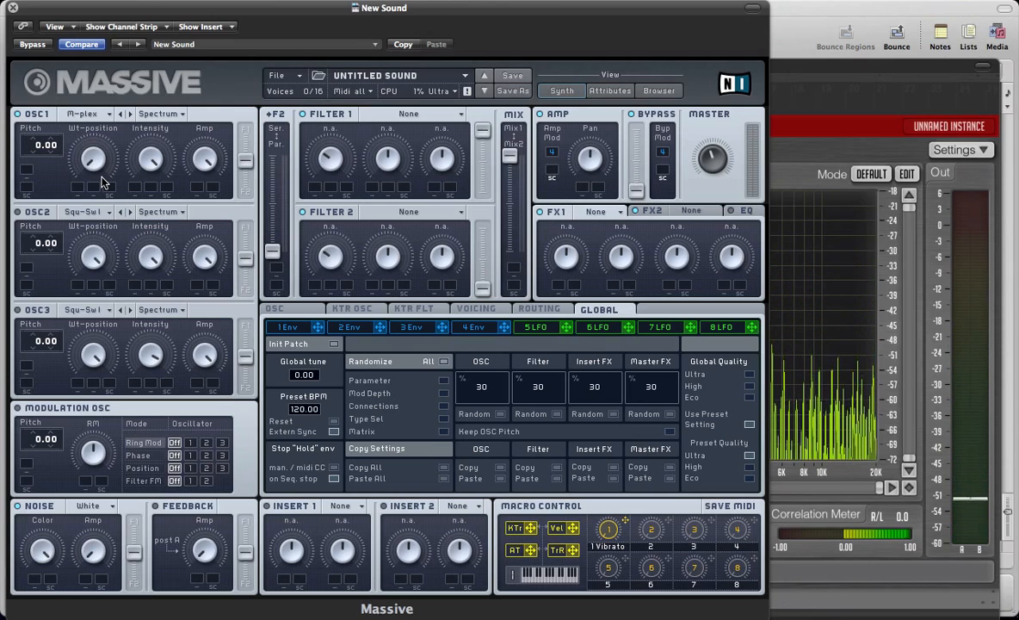
left_click(86, 114)
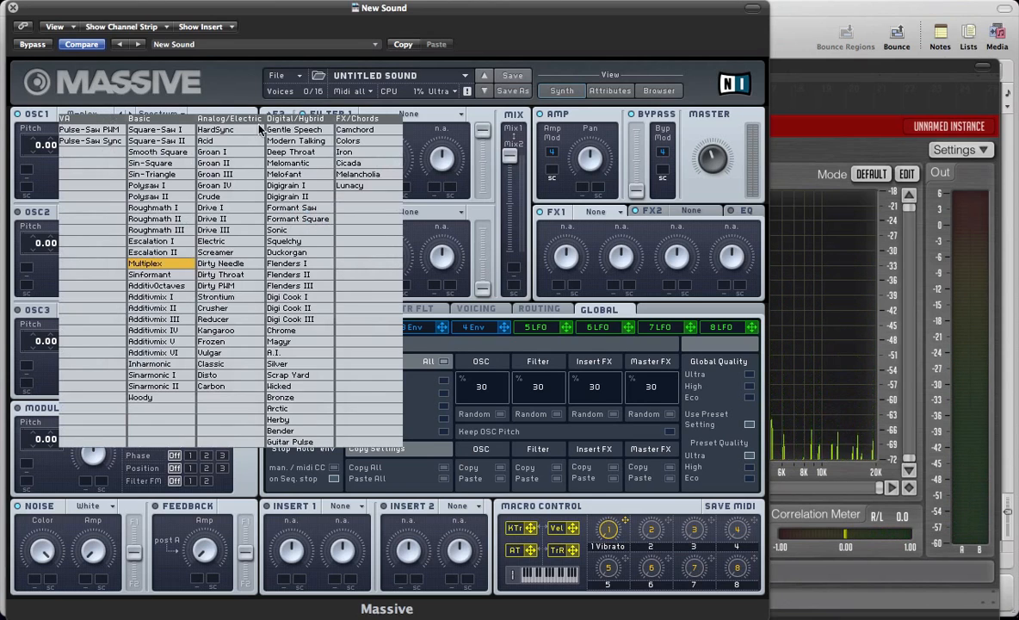
left_click(315, 430)
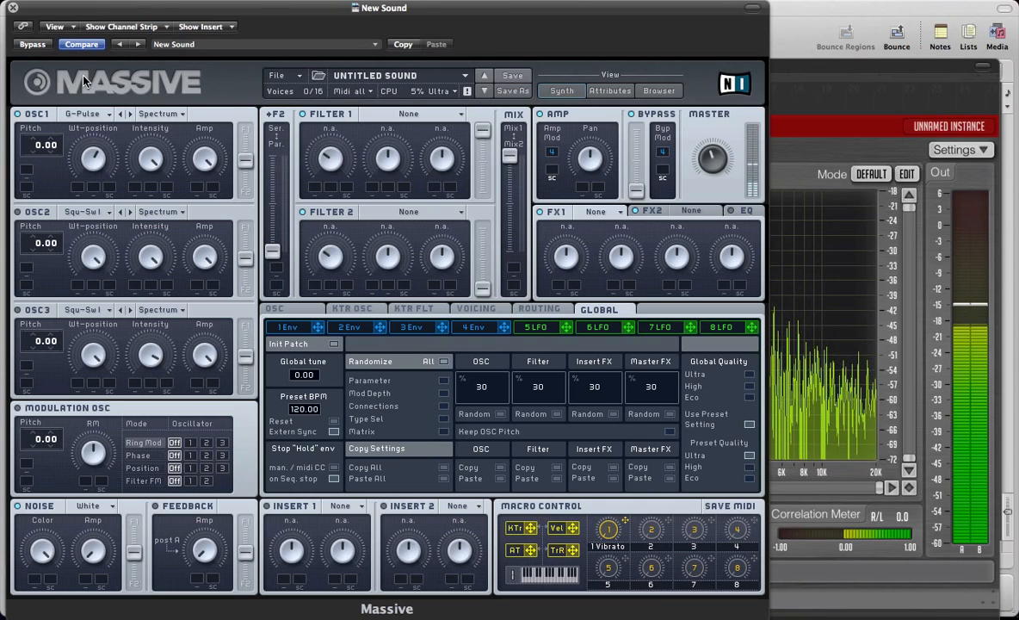
Step: Reset the synth to a blank new sound
left_click(278, 75)
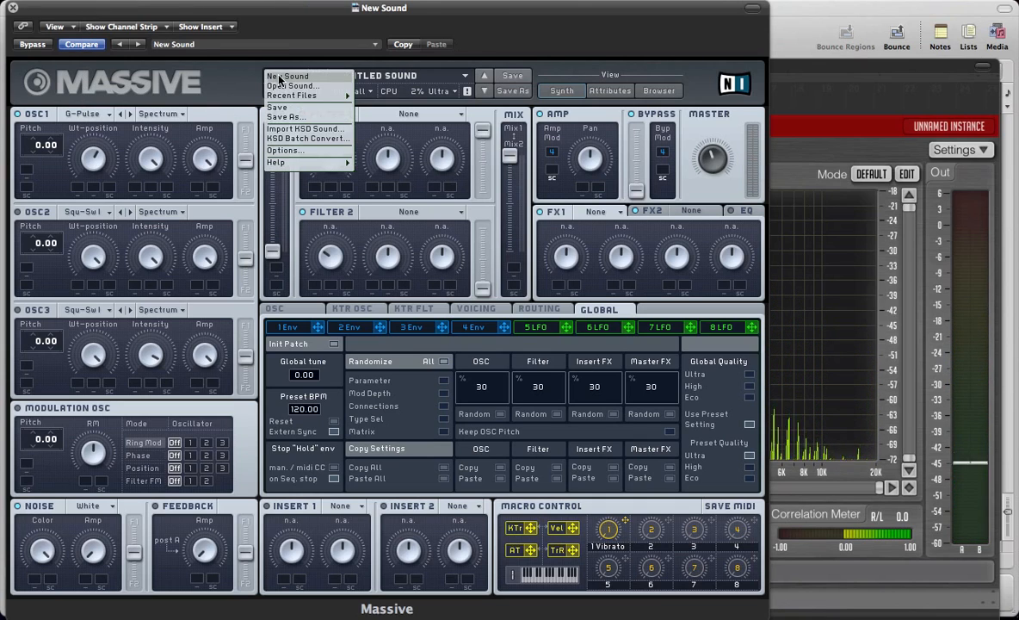
left_click(284, 76)
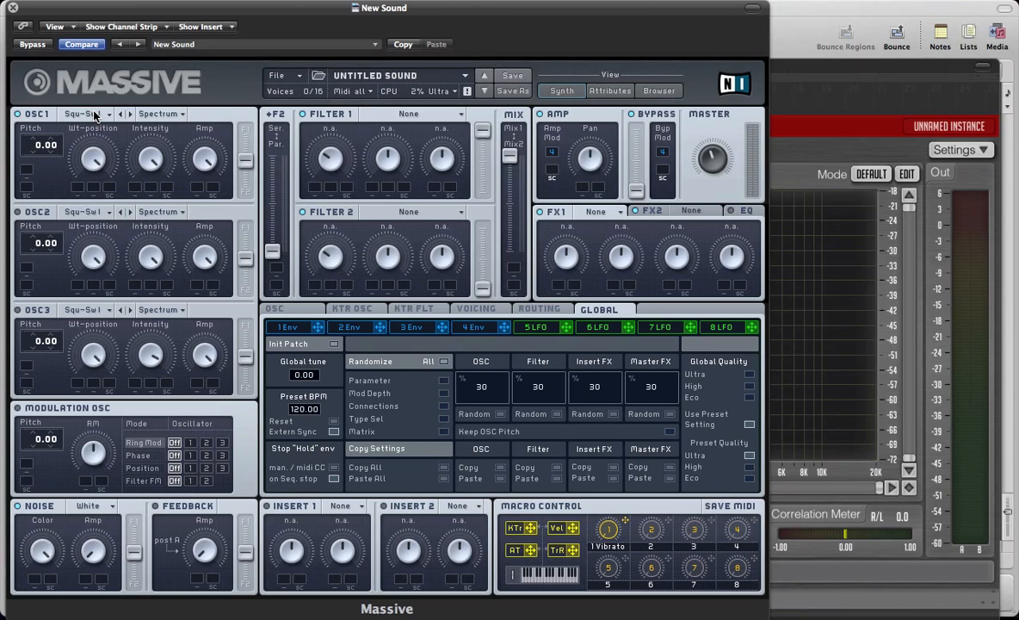
left_click(79, 80)
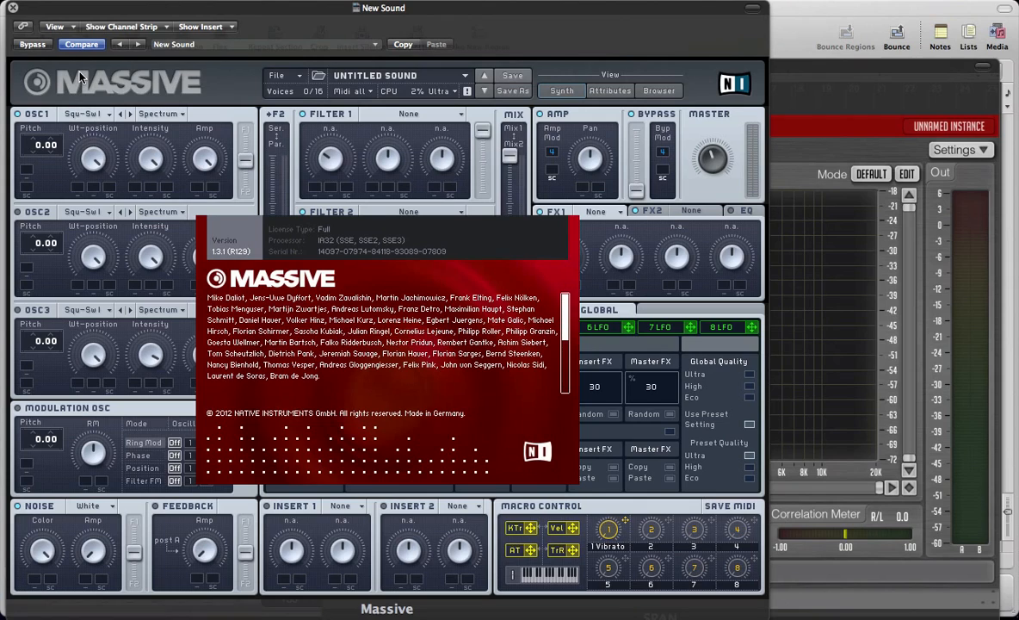
left_click(90, 196)
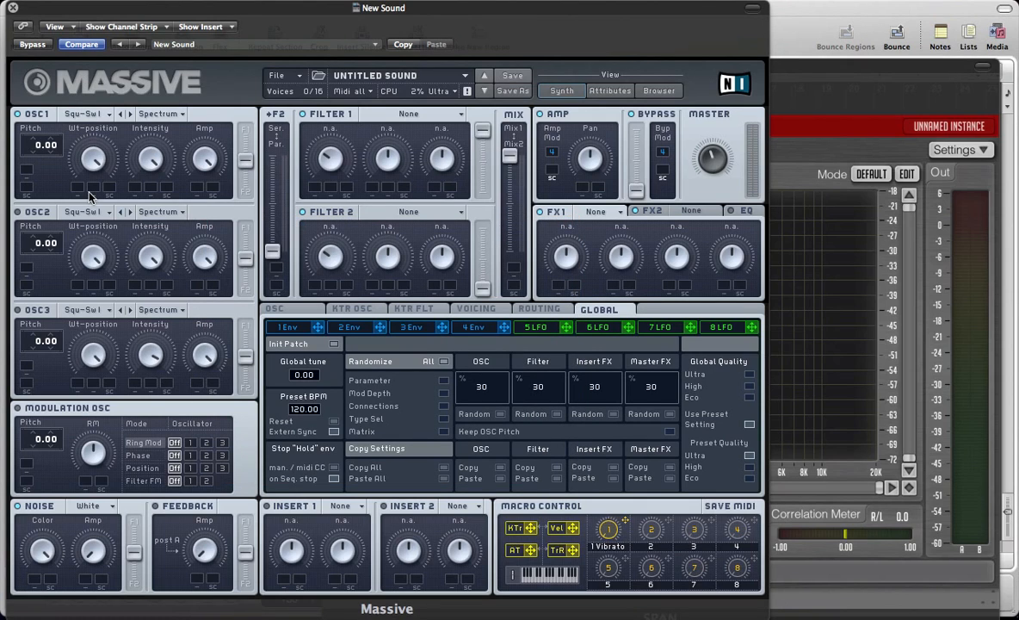
Step: Audition the Strontium and Lunacy wavetables on oscillator 1
left_click(90, 113)
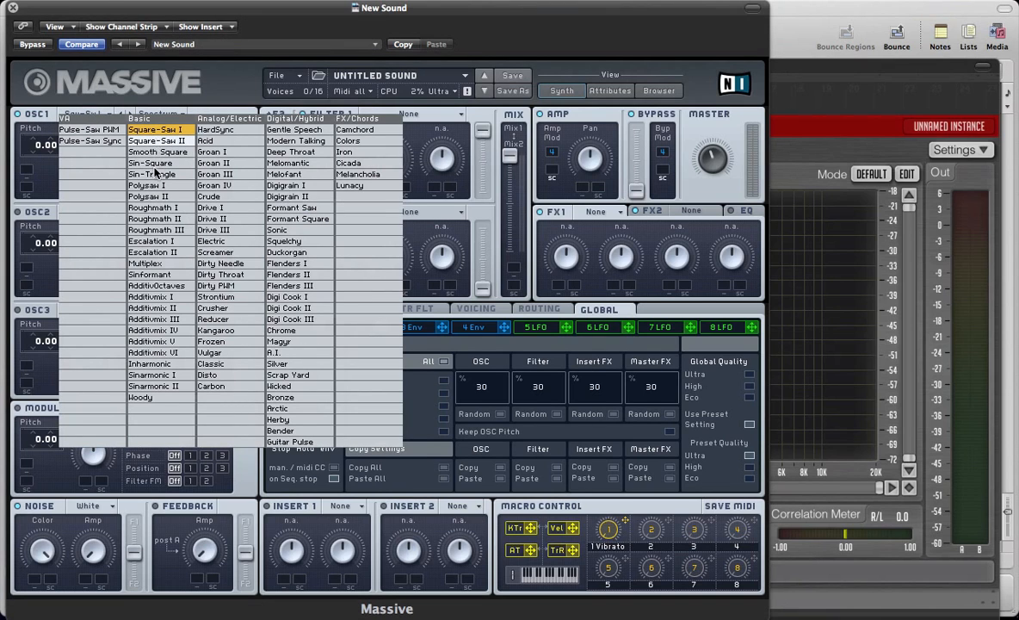
left_click(224, 297)
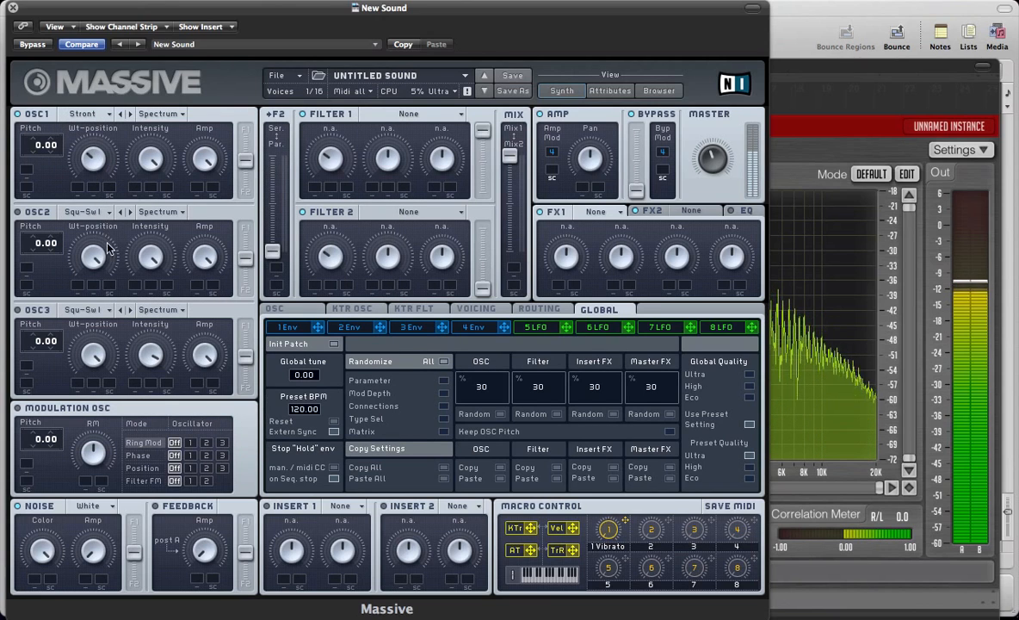
left_click(83, 116)
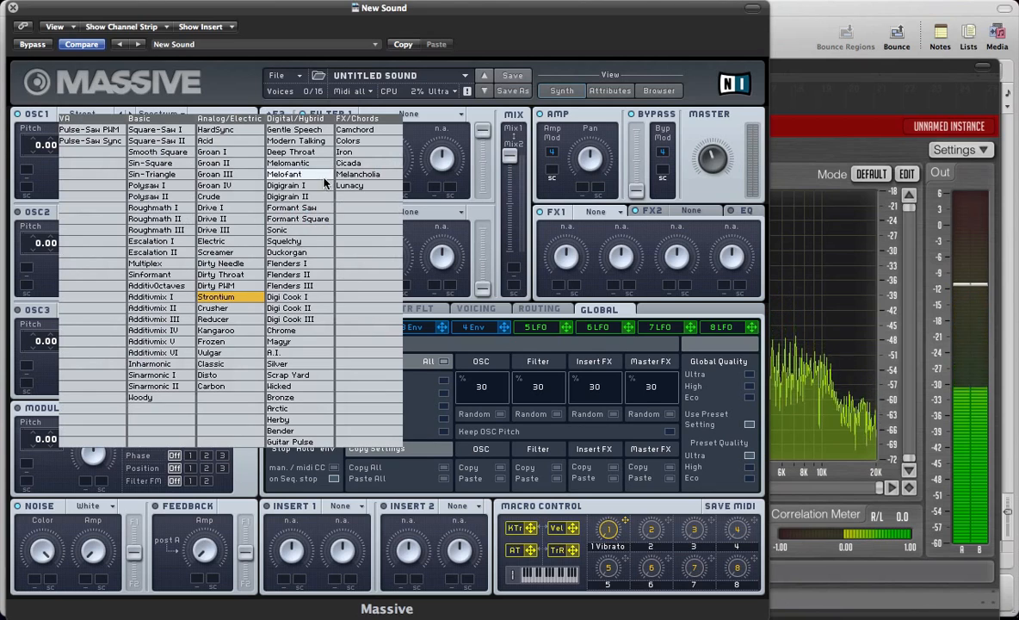
left_click(351, 185)
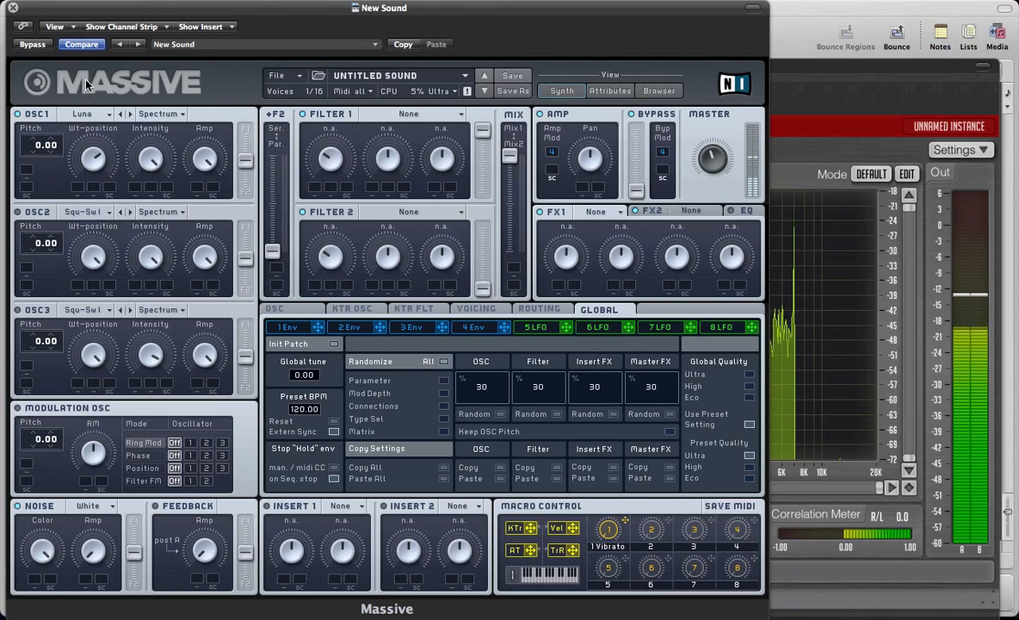
Step: Load the Duckorgan wavetable on oscillator 1 and try the Bend+ and Formant modes on it
left_click(81, 113)
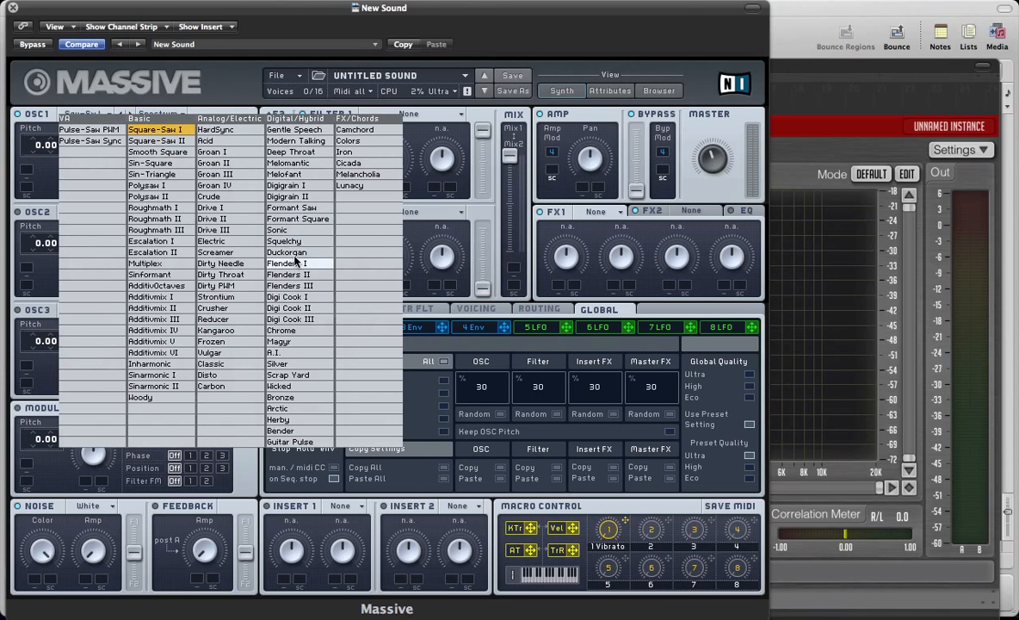
left_click(272, 238)
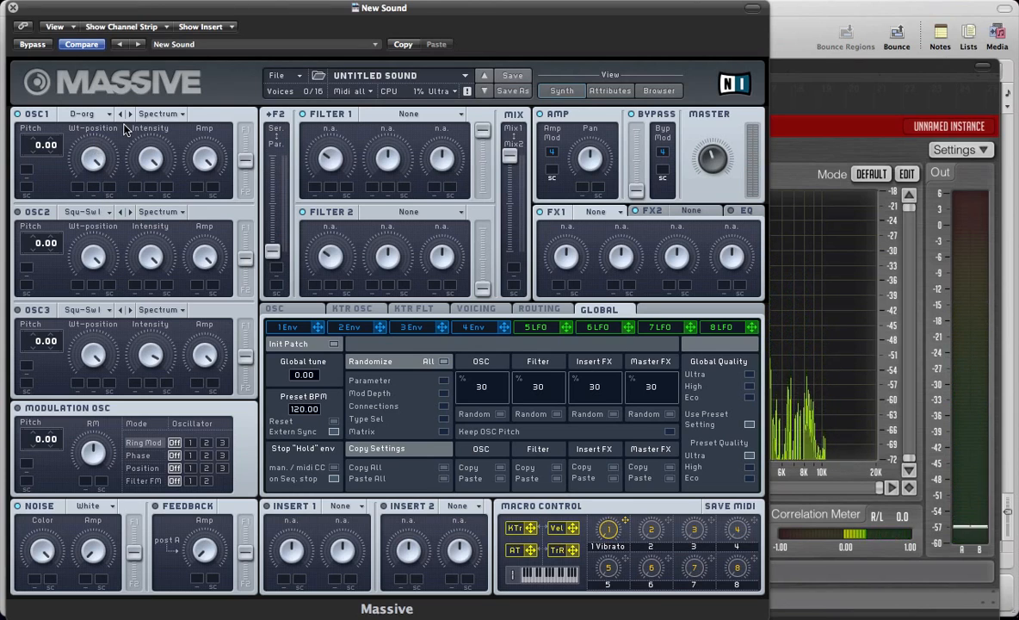
left_click(153, 115)
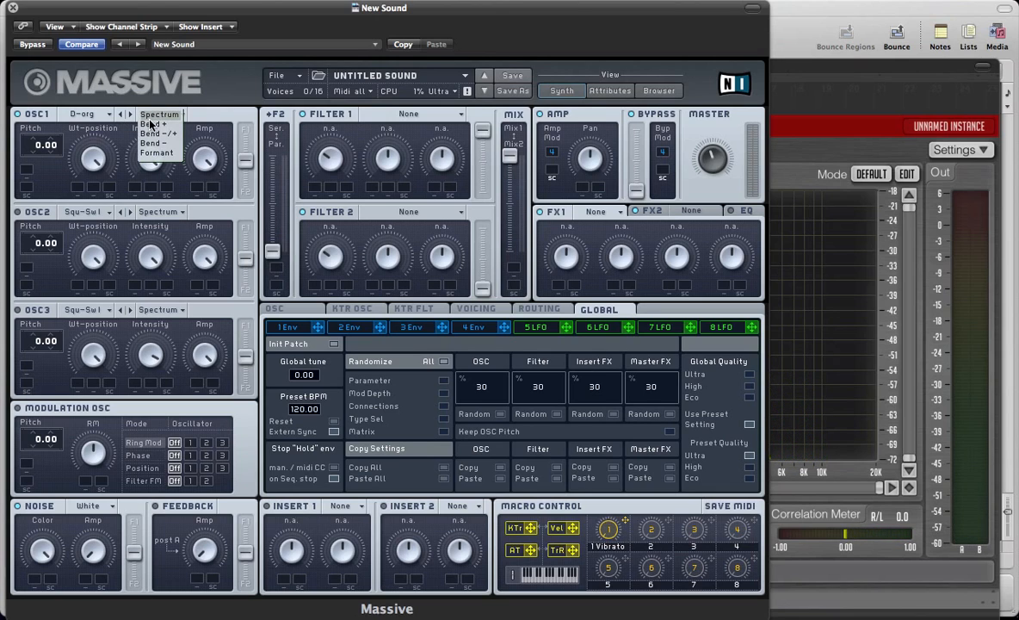
left_click(152, 123)
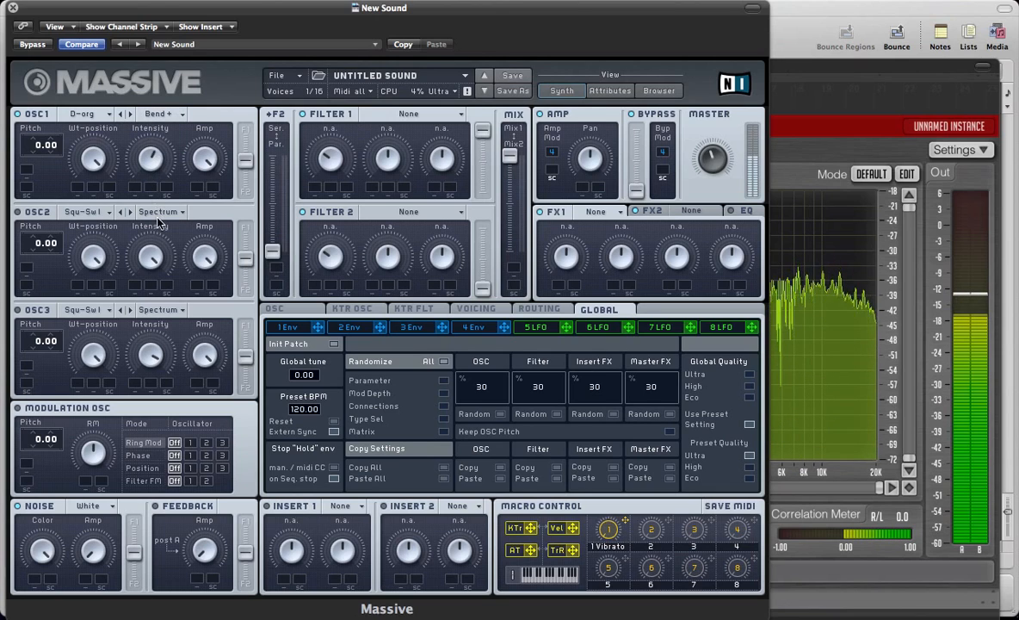
left_click(153, 114)
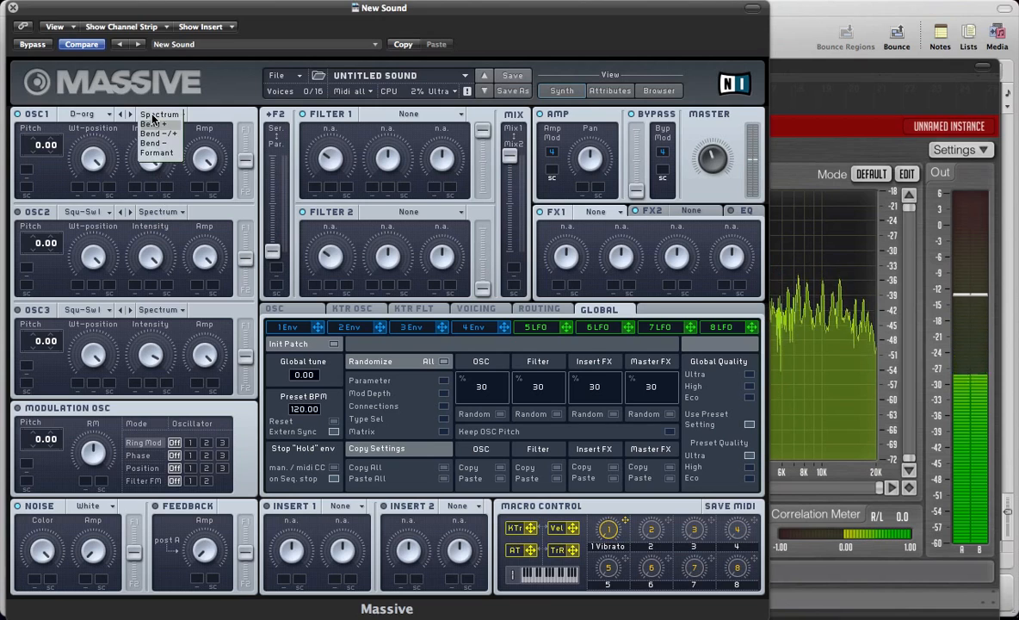
left_click(154, 153)
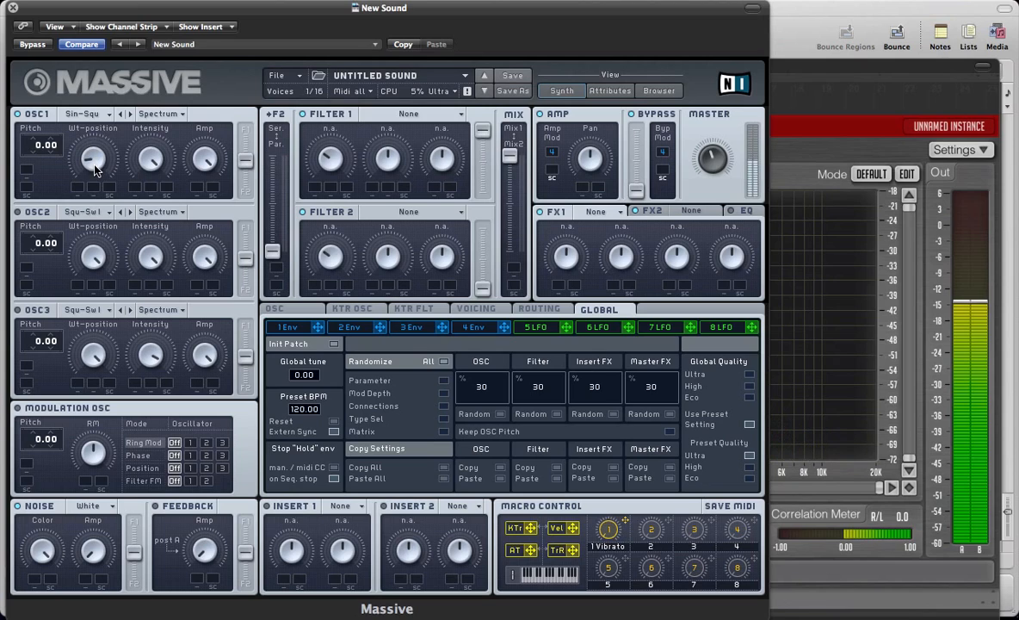
Step: Raise oscillator 1's wavetable position past the midpoint on Sin-Square and switch the oscillator to the Cicada wavetable
left_click_drag(87, 154, 76, 91)
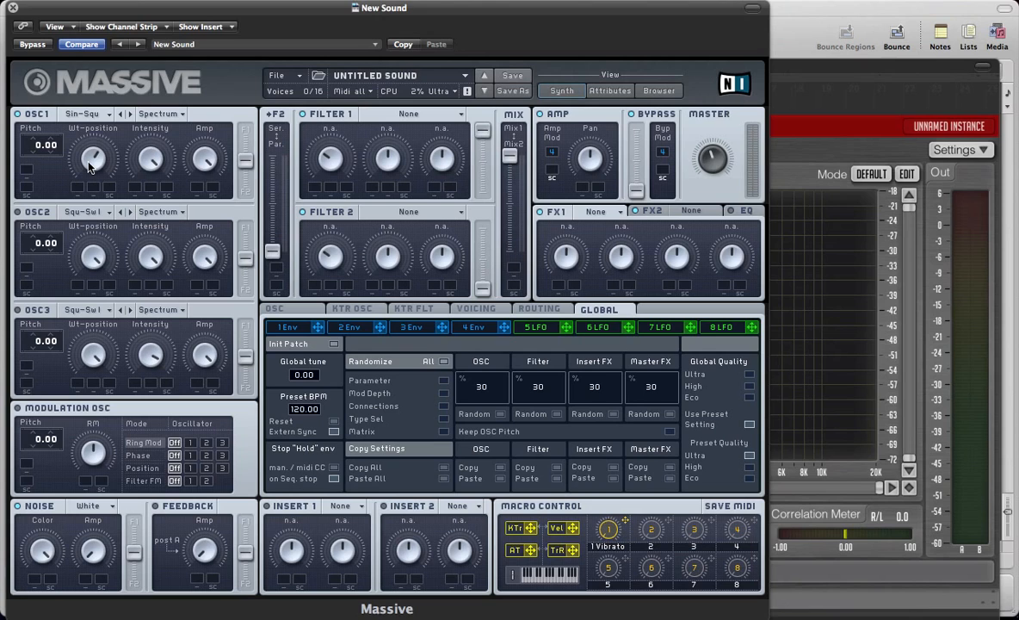
left_click(84, 114)
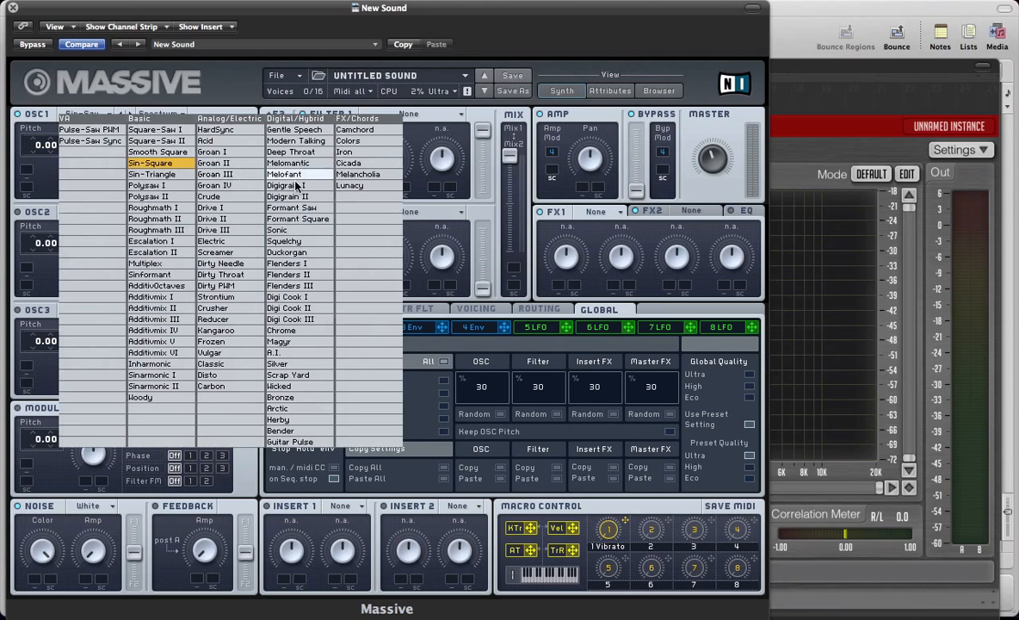
left_click(349, 163)
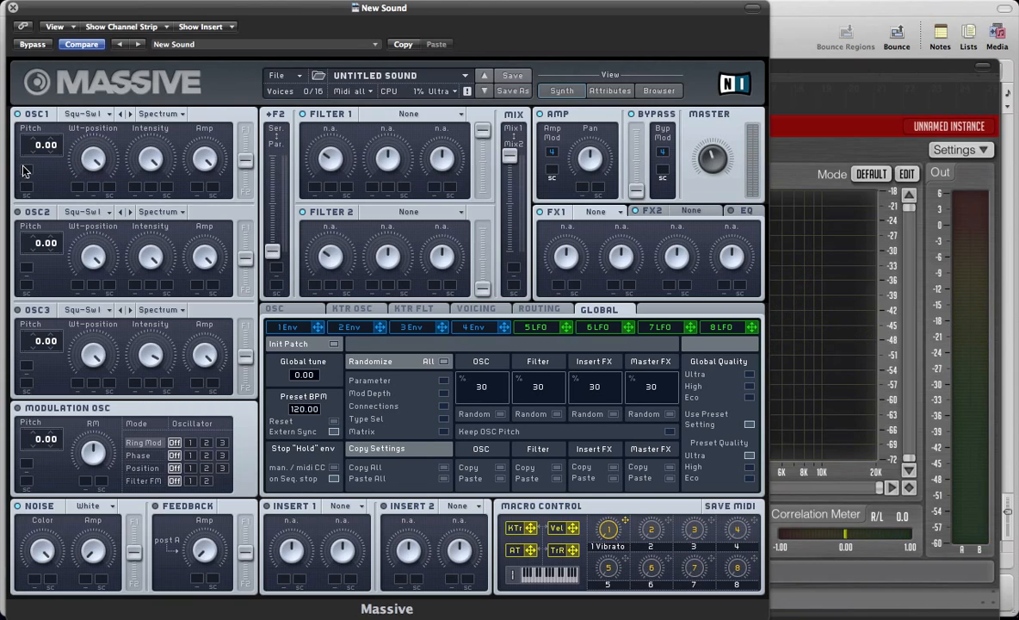
Step: Cycle oscillator 1 through successive wavetables, including Math I, and settle on Sin-Square
left_click(130, 114)
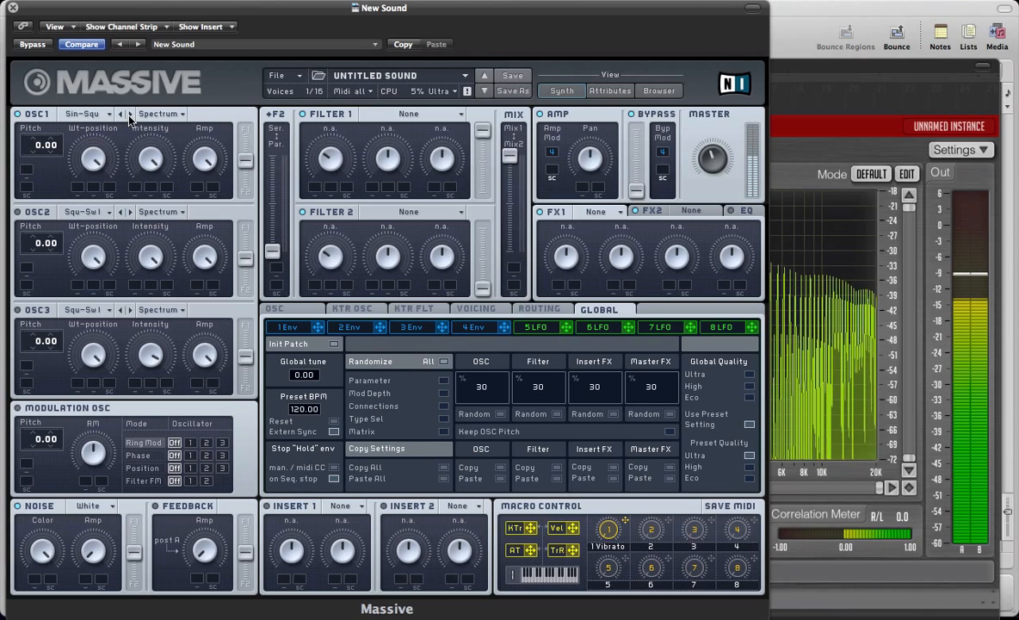
left_click(130, 114)
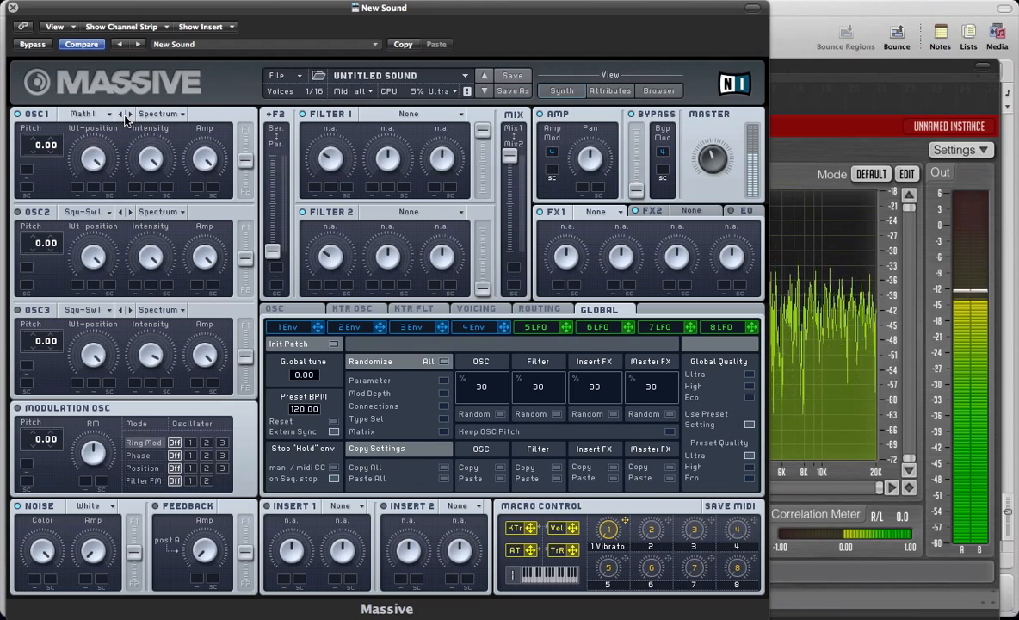
left_click(129, 115)
left_click(126, 116)
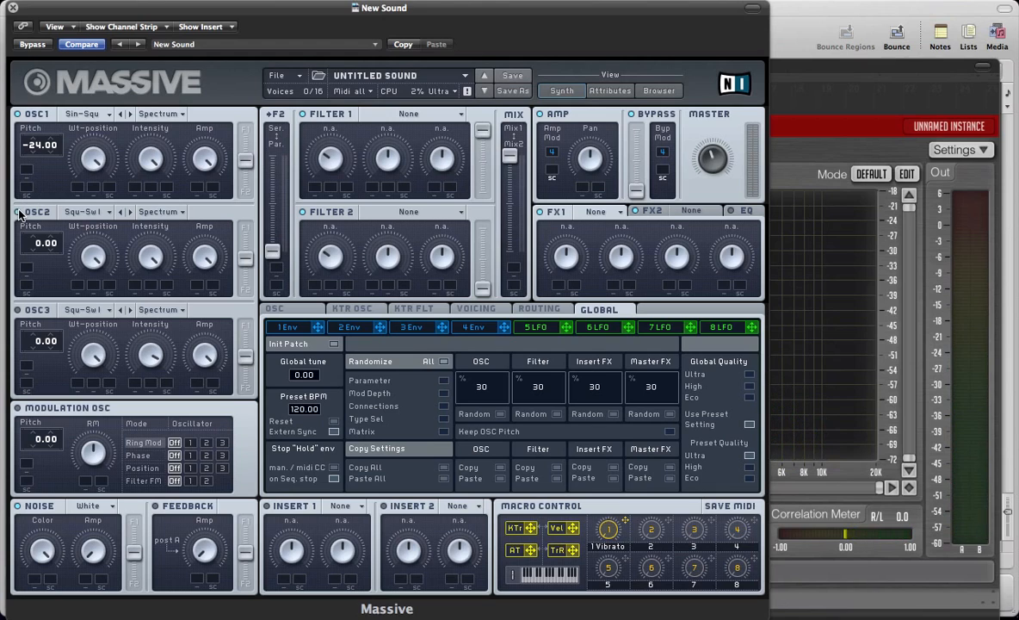
Step: Cycle oscillator 2 through wavetables such as Sin-Square, Polysaw II and Math II, ending on Math I
left_click(131, 212)
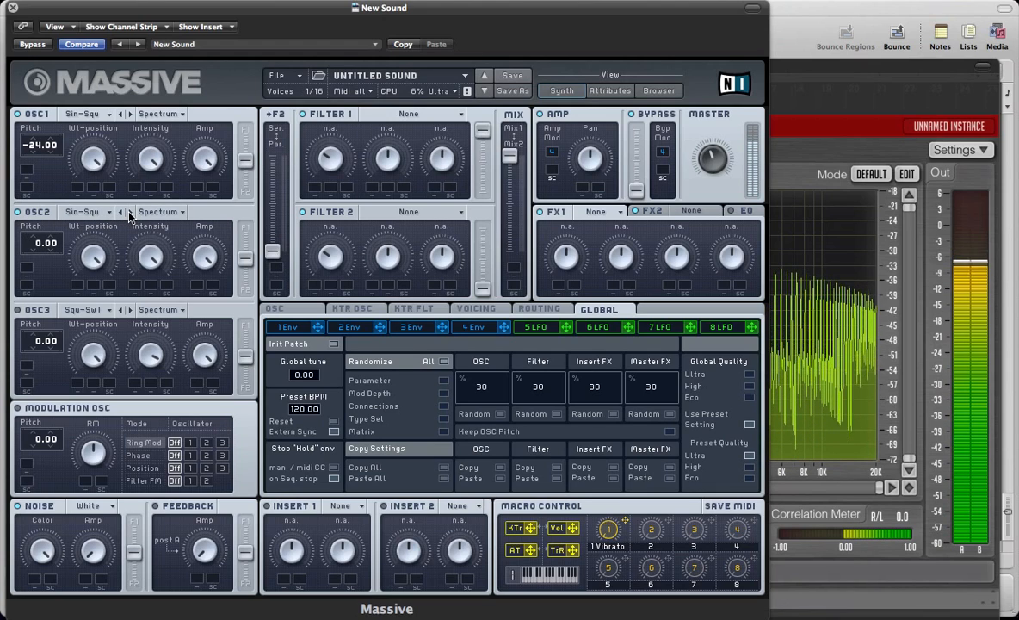
left_click(131, 211)
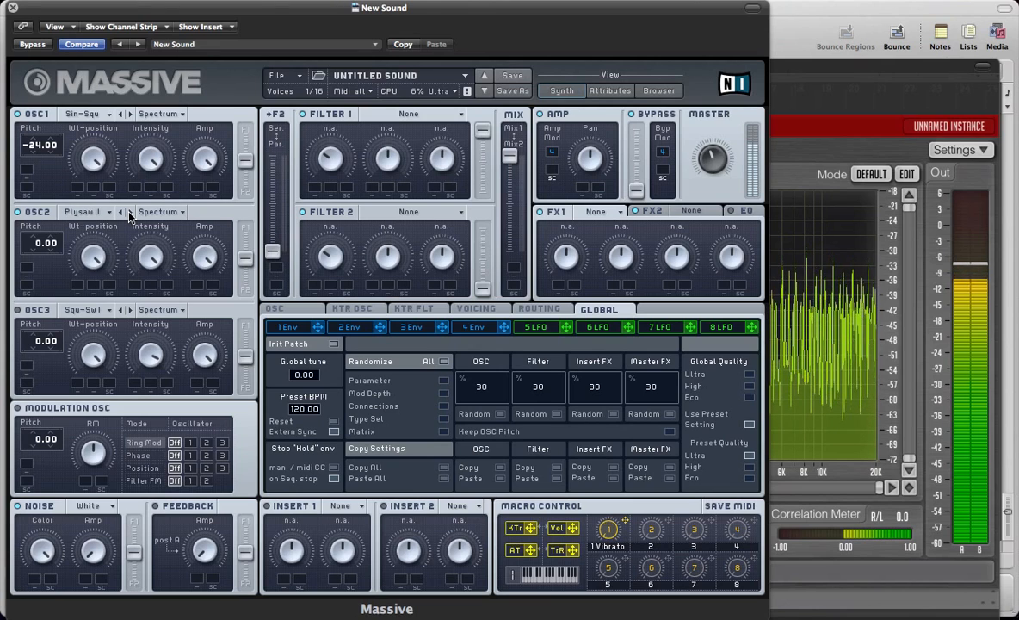
left_click(131, 212)
left_click(130, 212)
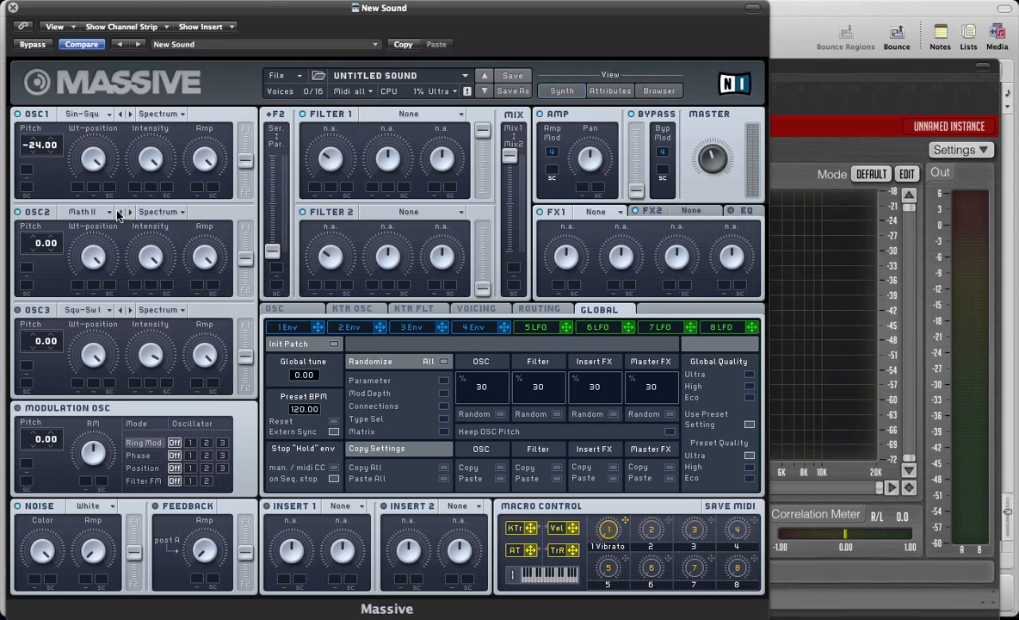
left_click(120, 212)
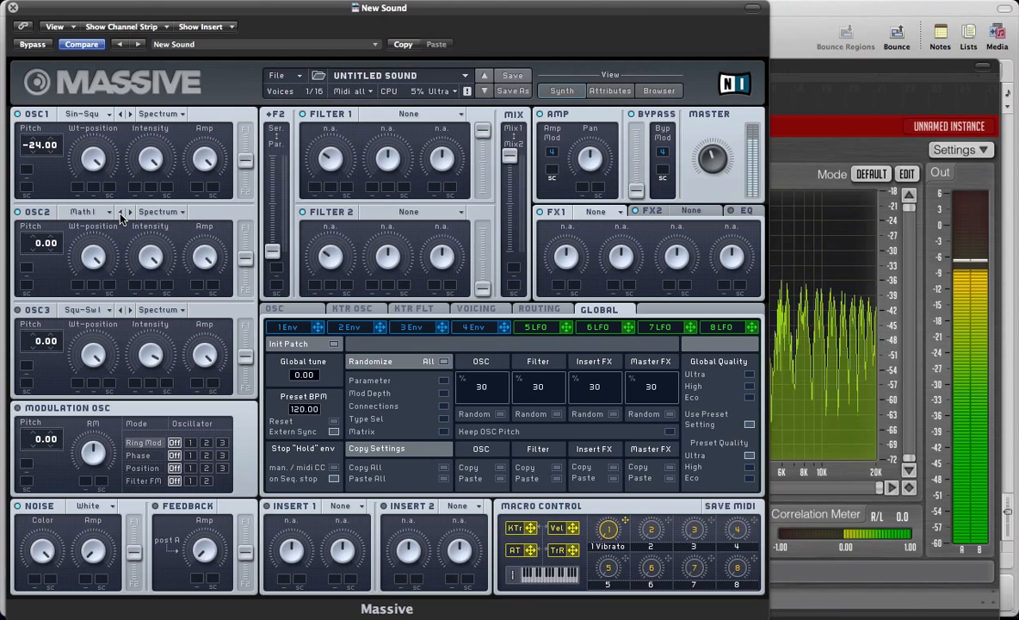